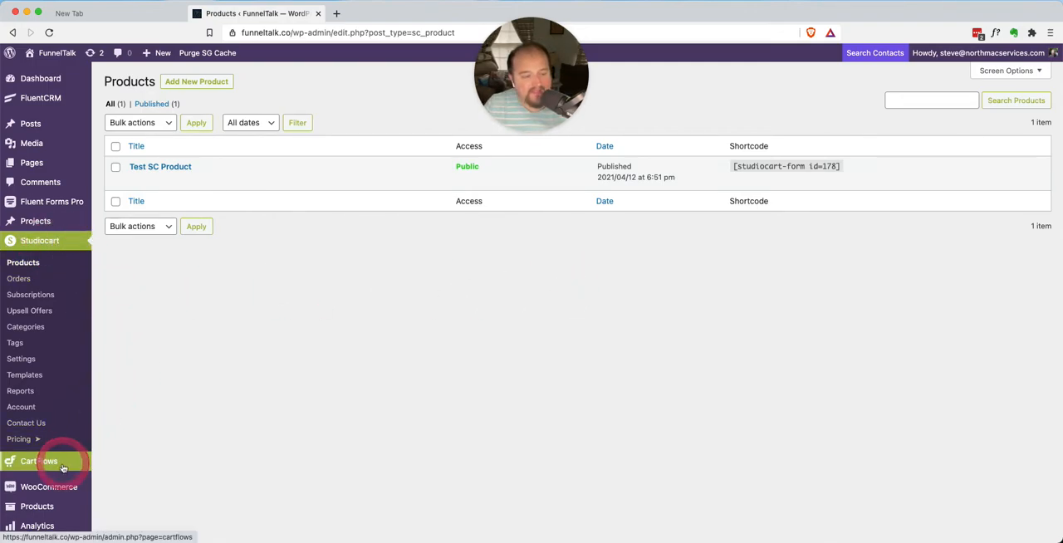
drag(527, 93, 527, 488)
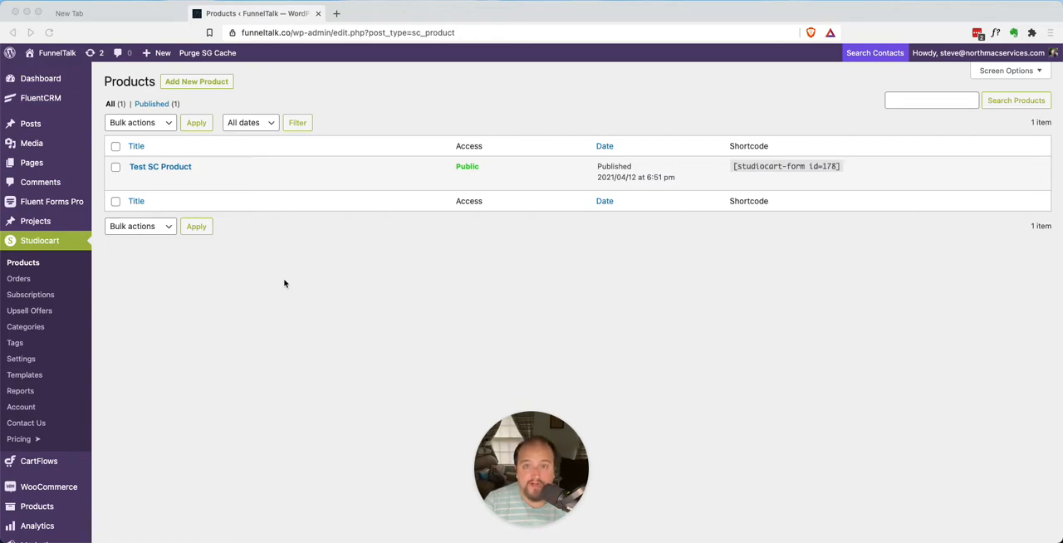
click(285, 283)
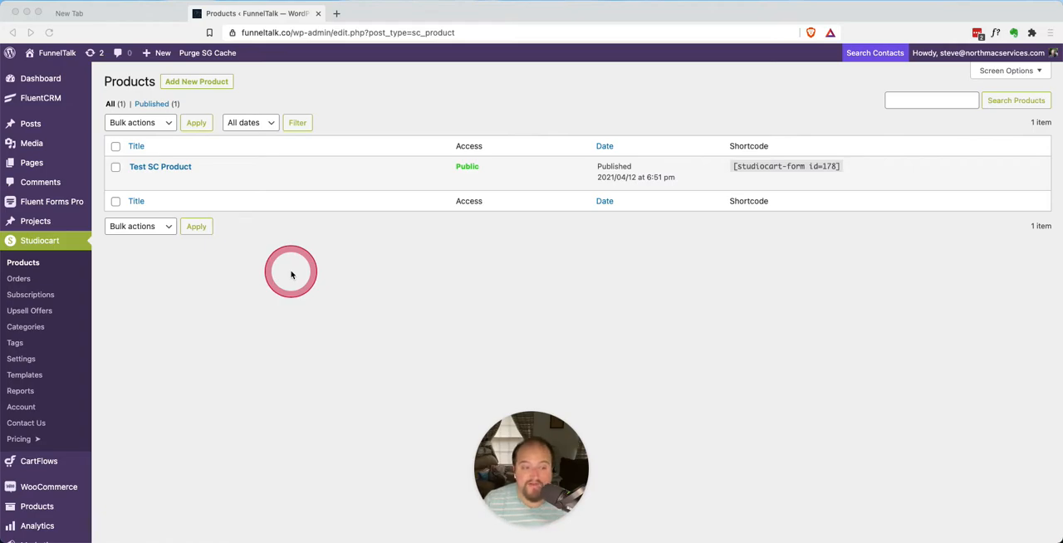
click(275, 284)
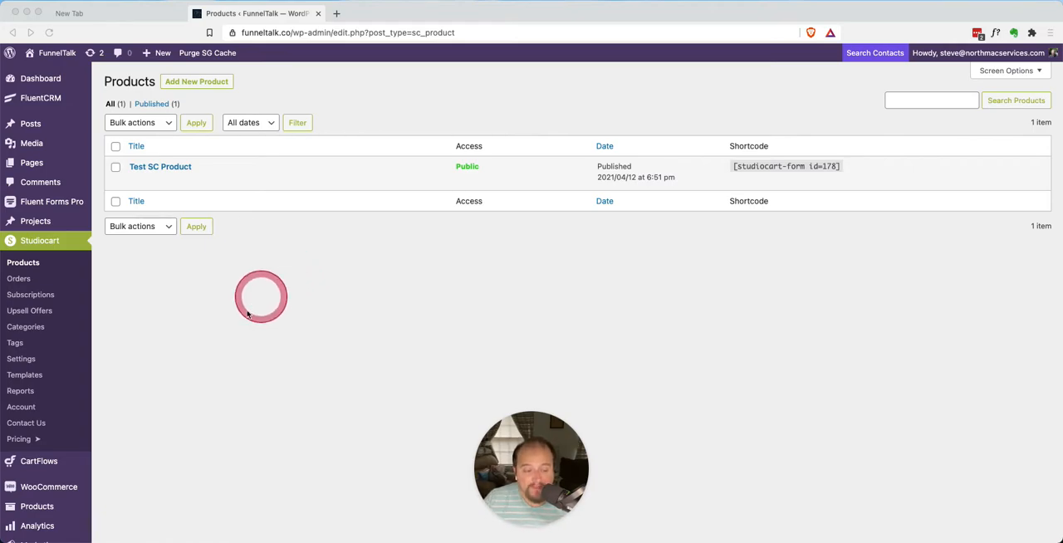
click(236, 329)
scroll(236, 330, down, 2)
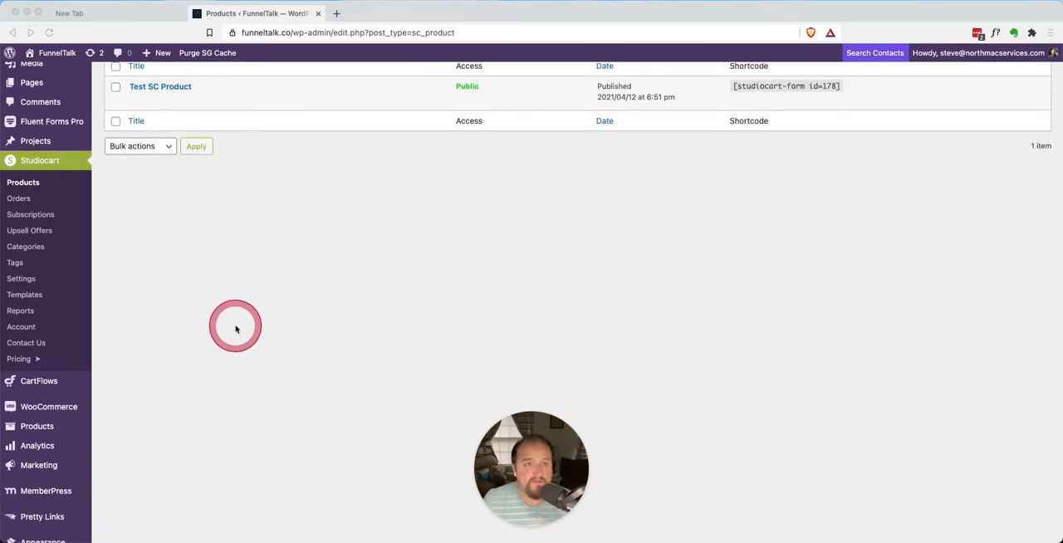
scroll(236, 330, up, 1)
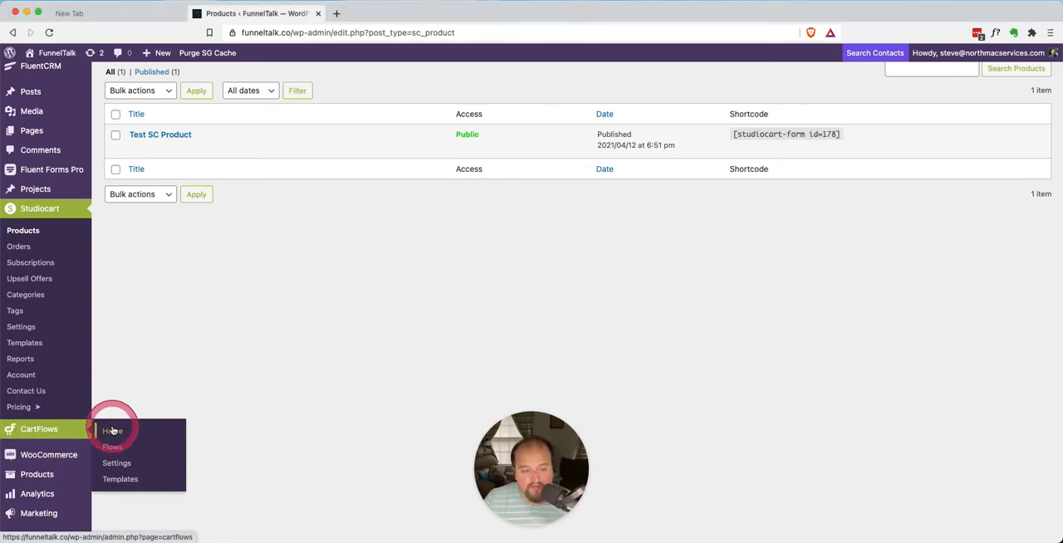
Open the CartFlows home dashboard to view its stats overview
click(62, 433)
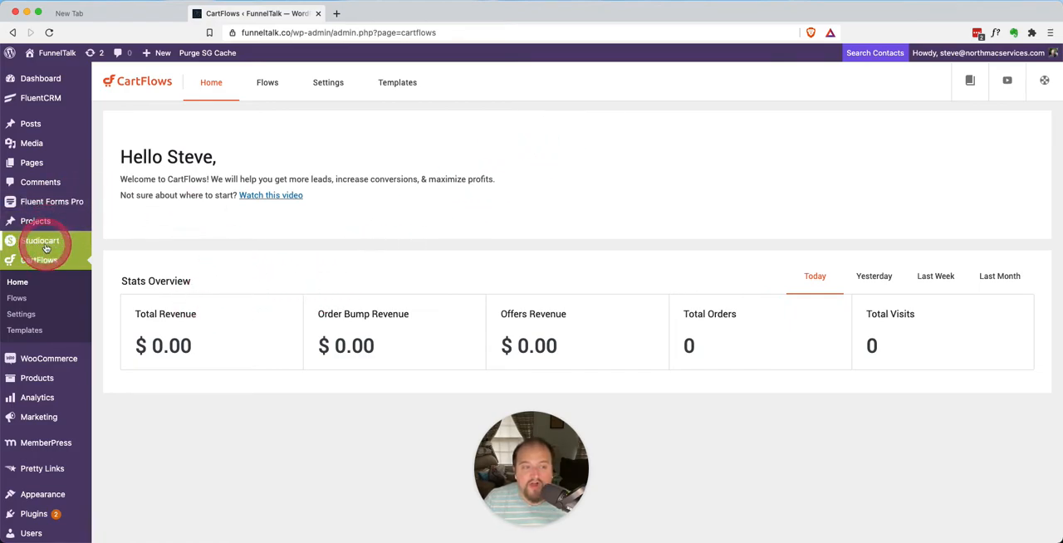
Open Test SC Product from the Studiocart products for editing and dismiss the block editor welcome guide
mouse_move(60, 240)
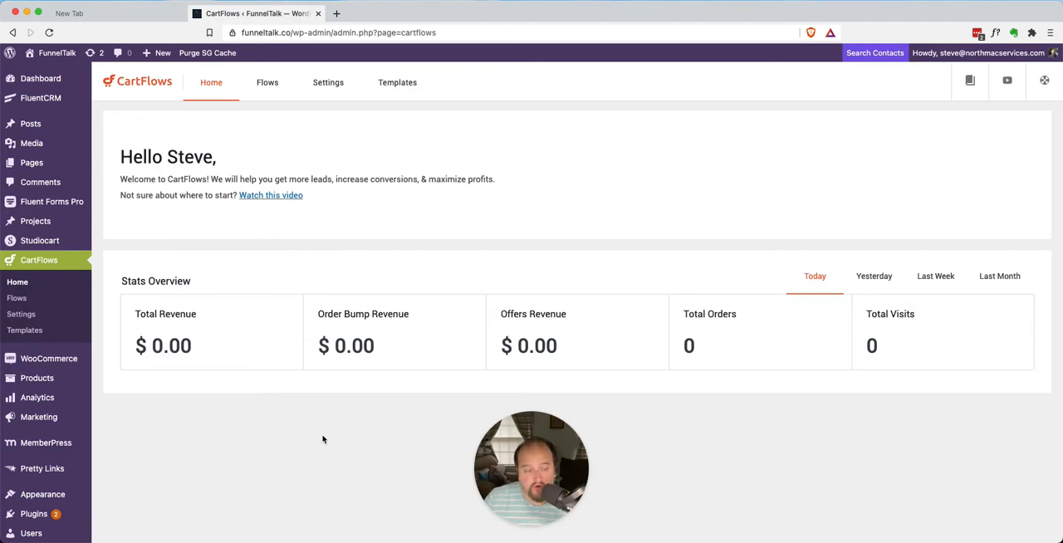
click(36, 240)
click(237, 274)
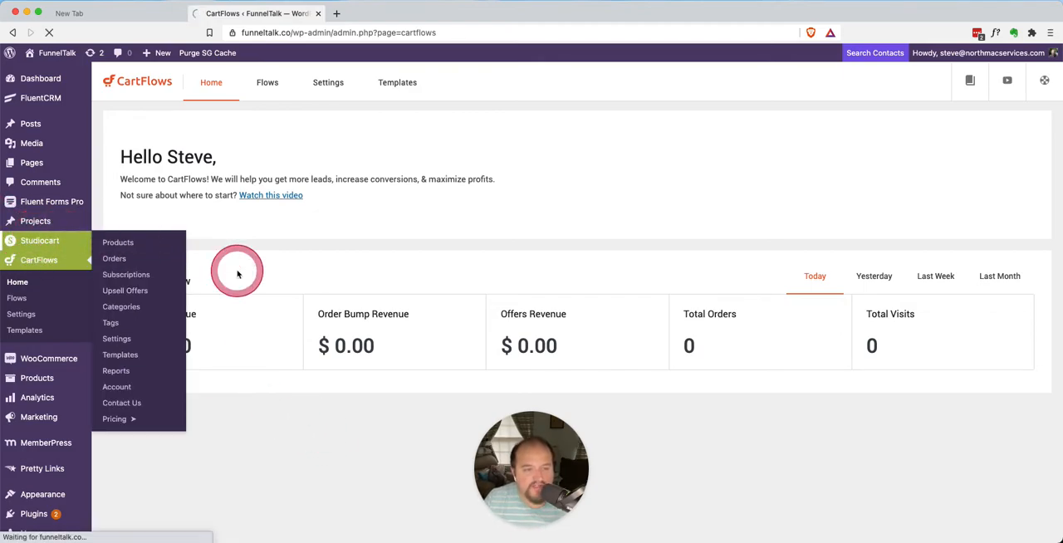
click(171, 166)
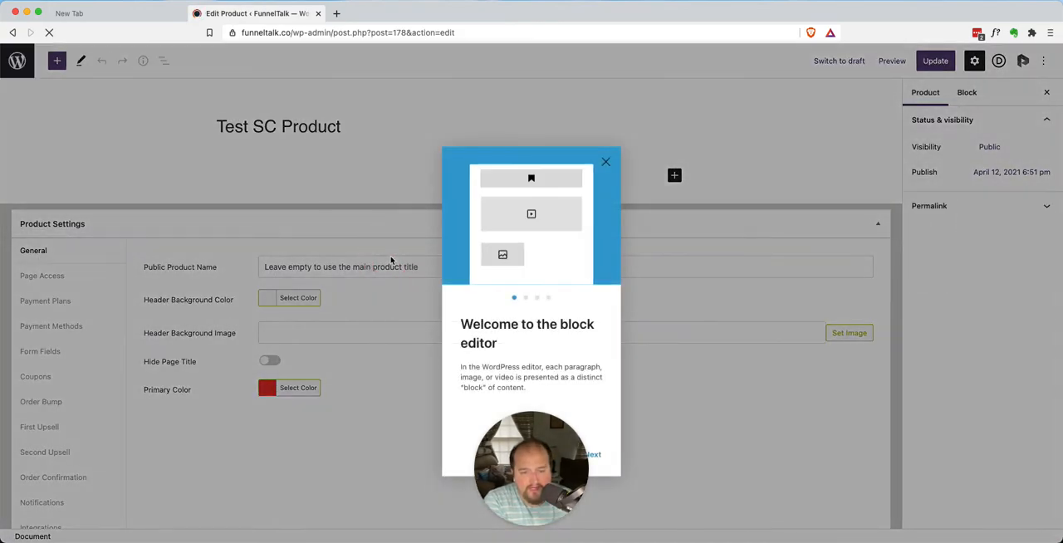
click(606, 143)
Review the product's general, order bump, first upsell and second upsell settings
scroll(223, 352, down, 1)
scroll(223, 352, down, 2)
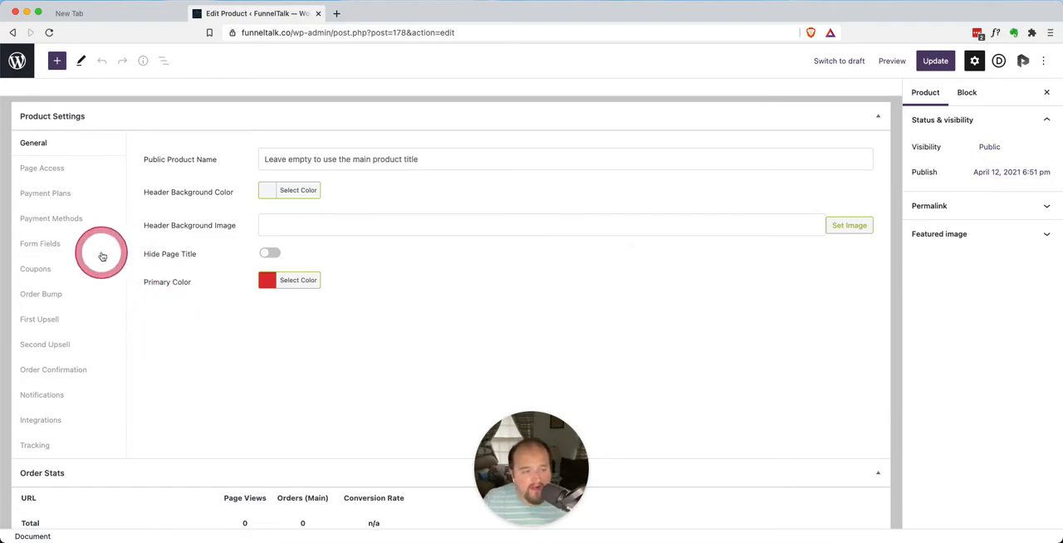
scroll(91, 208, up, 3)
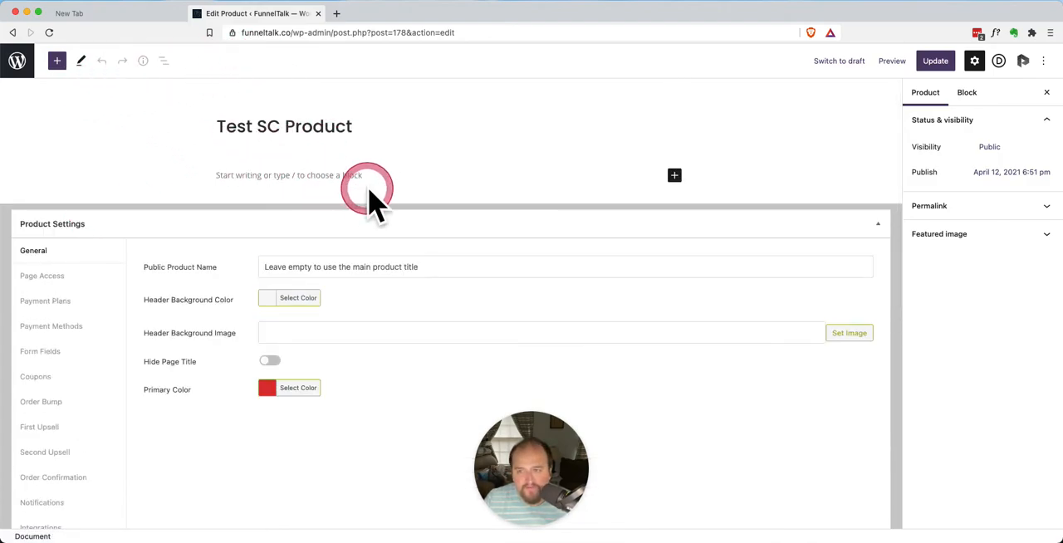
scroll(368, 186, down, 5)
scroll(367, 187, up, 2)
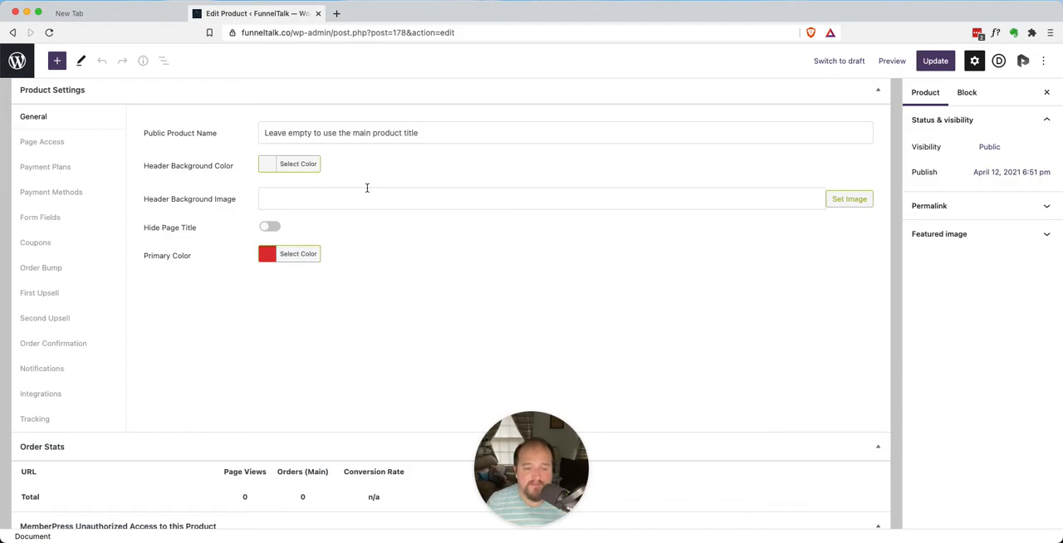
click(352, 249)
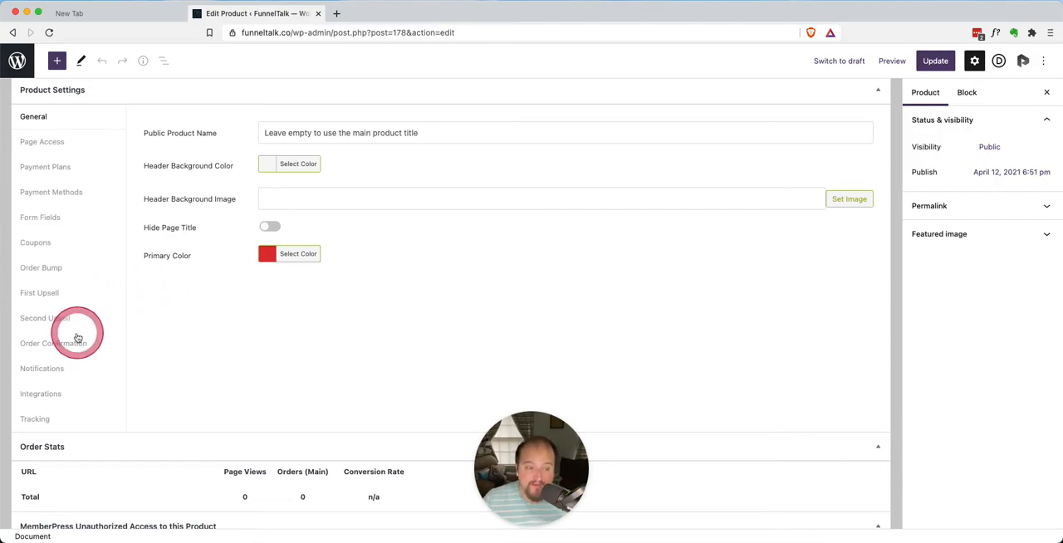
click(49, 269)
click(47, 294)
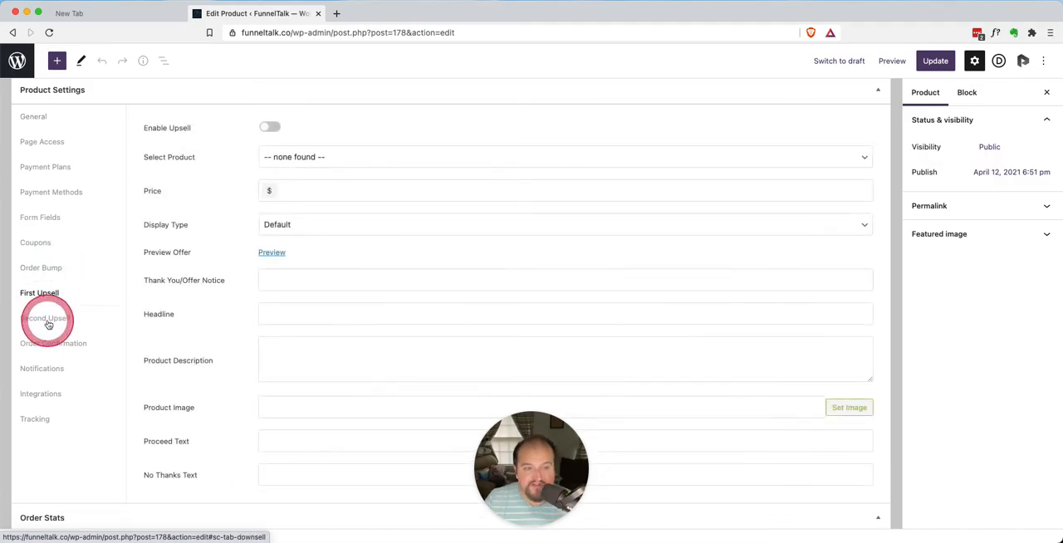
click(47, 322)
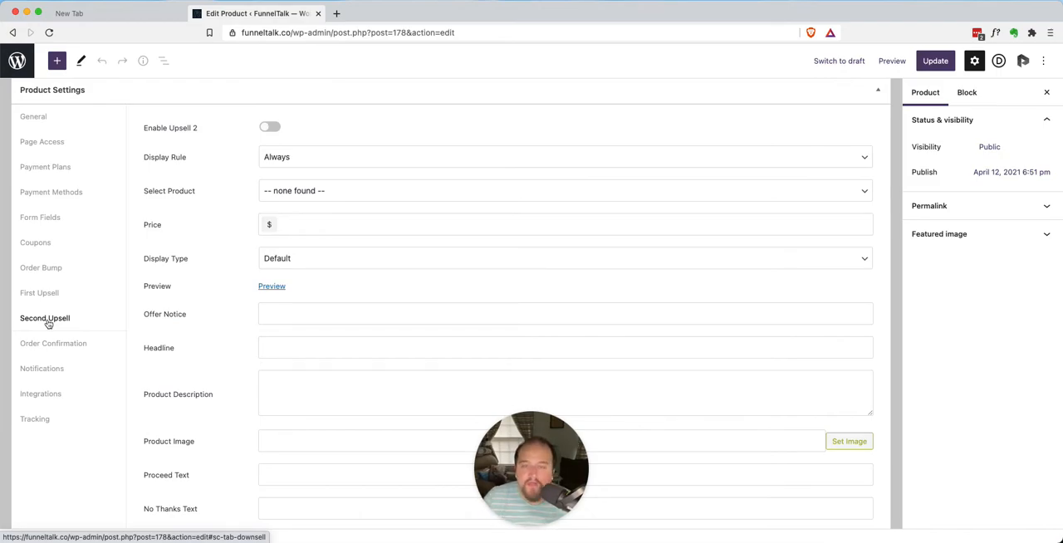
Add an integration to the product with MemberPress as its service
click(47, 392)
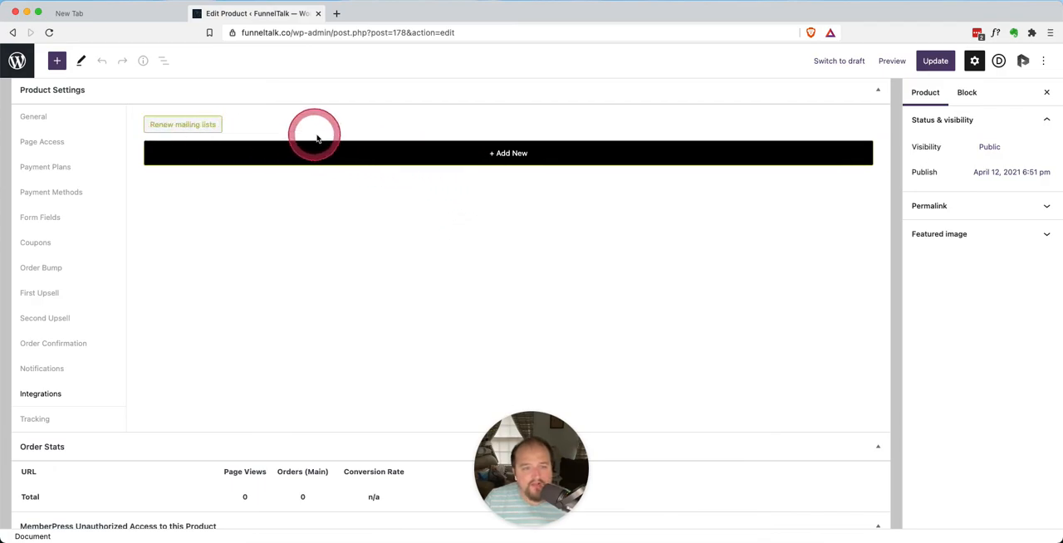
click(502, 152)
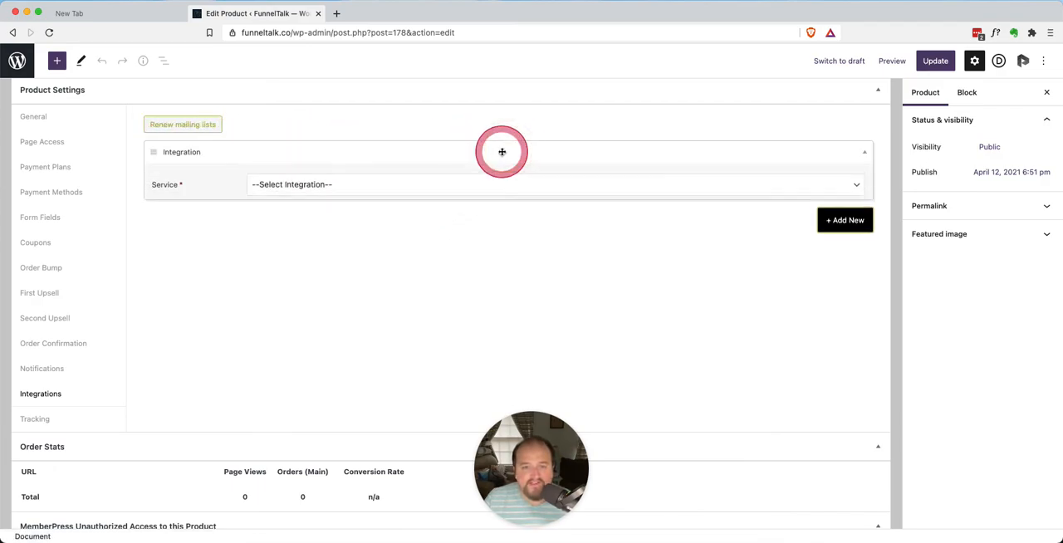
click(290, 187)
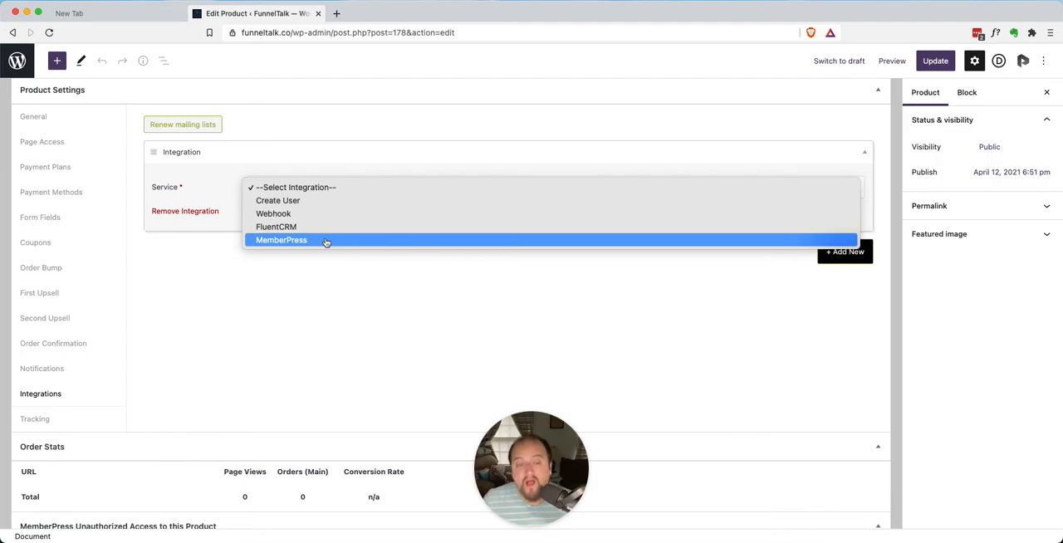
drag(308, 241, 322, 289)
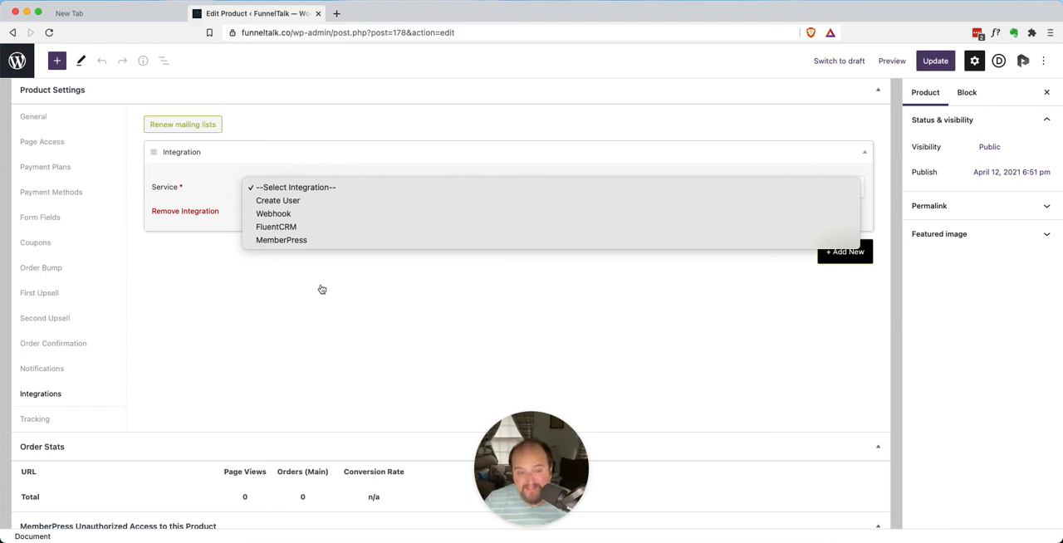
drag(303, 279, 345, 241)
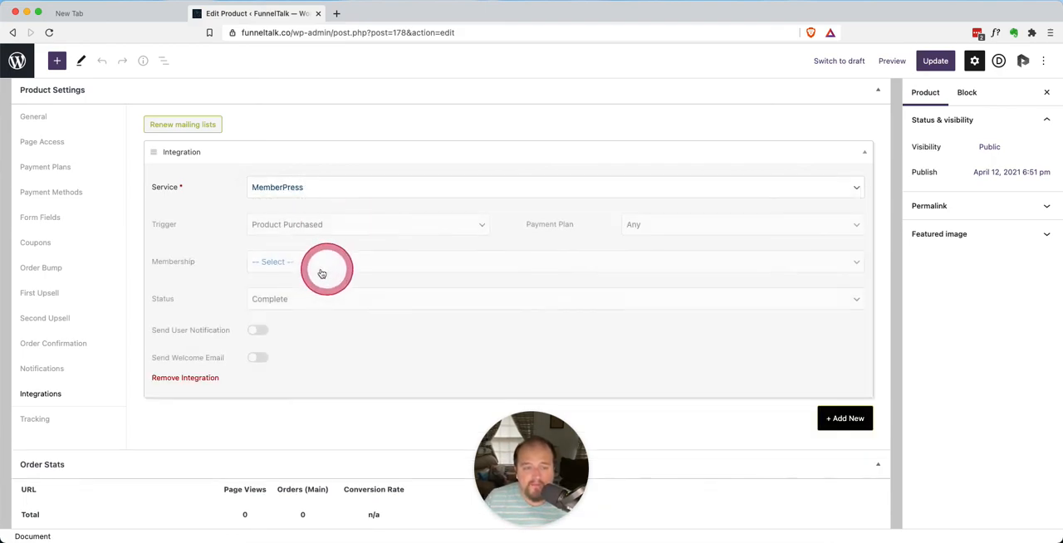
Examine the available triggers and memberships of the MemberPress integration without changing the selections
click(292, 231)
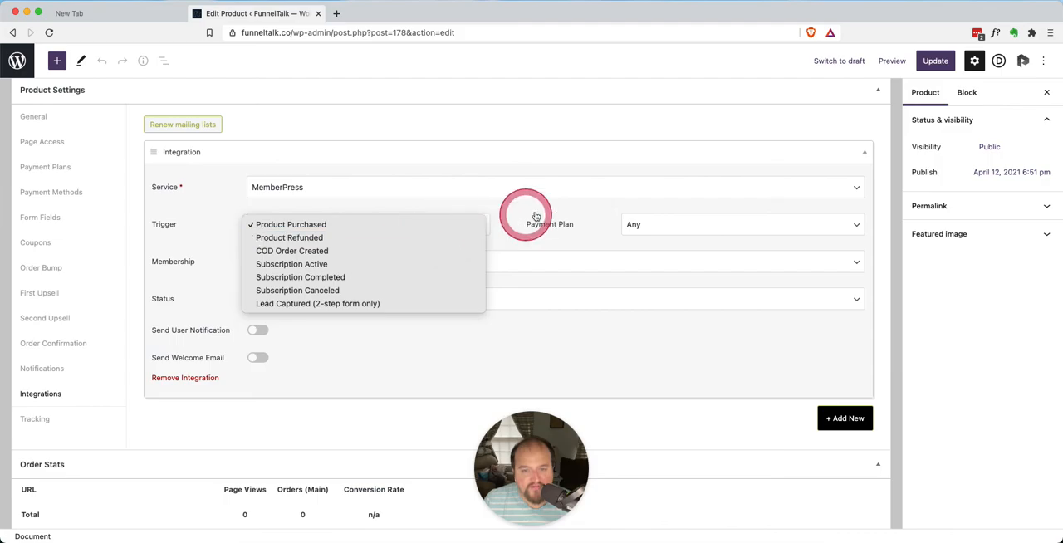
click(575, 215)
click(283, 260)
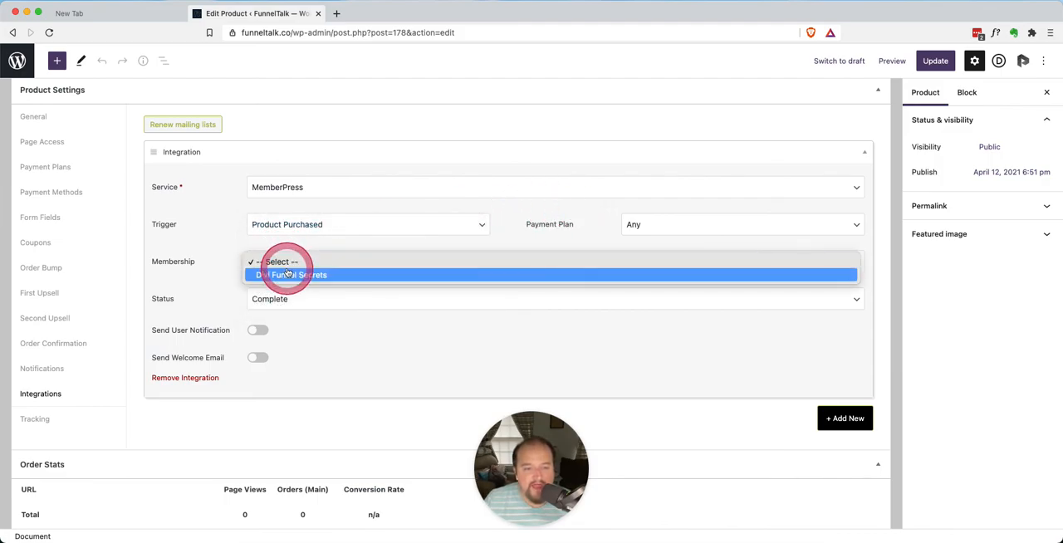
click(223, 249)
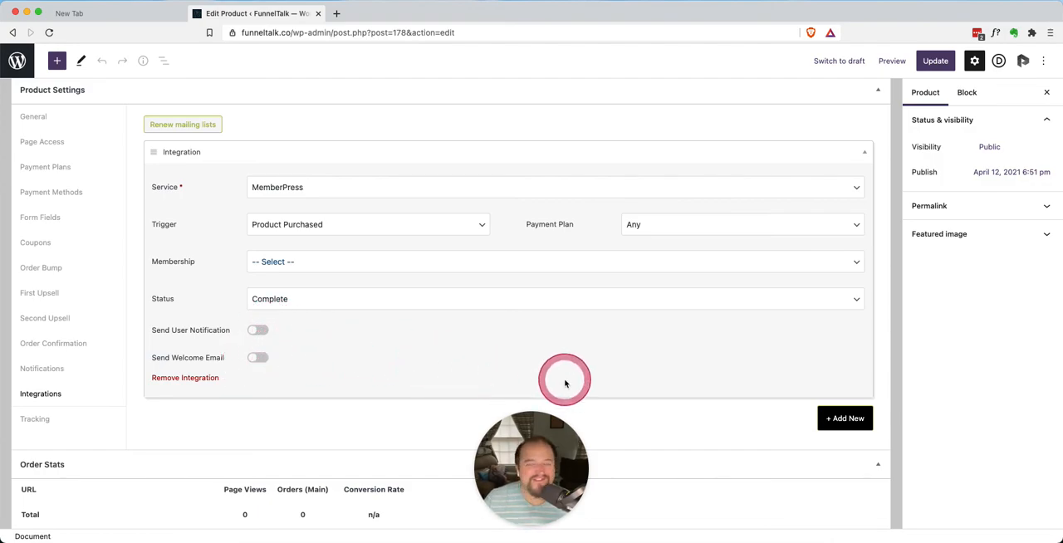
Add a second integration to the product with FluentCRM as its service
scroll(564, 384, down, 5)
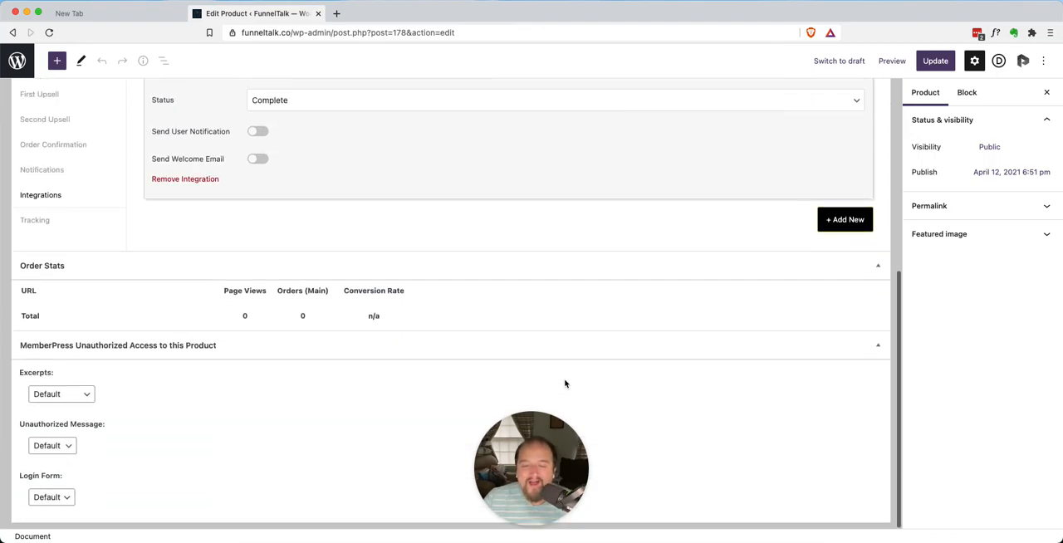
click(865, 221)
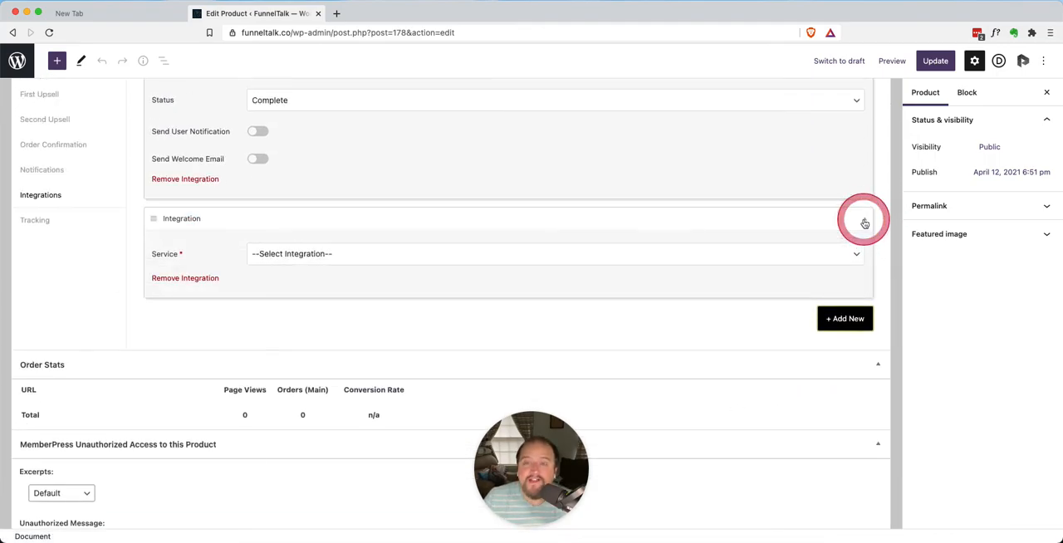
click(470, 254)
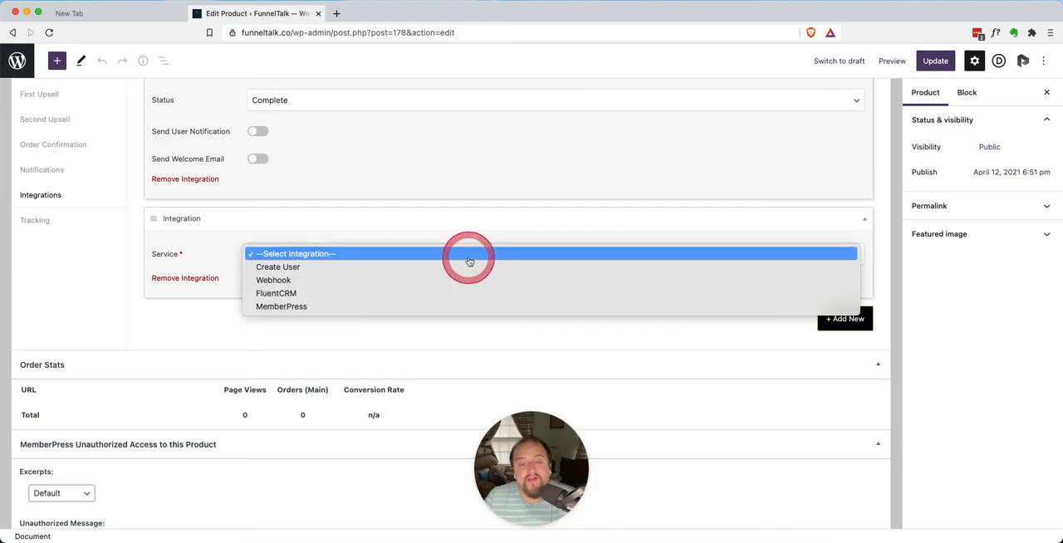
click(354, 300)
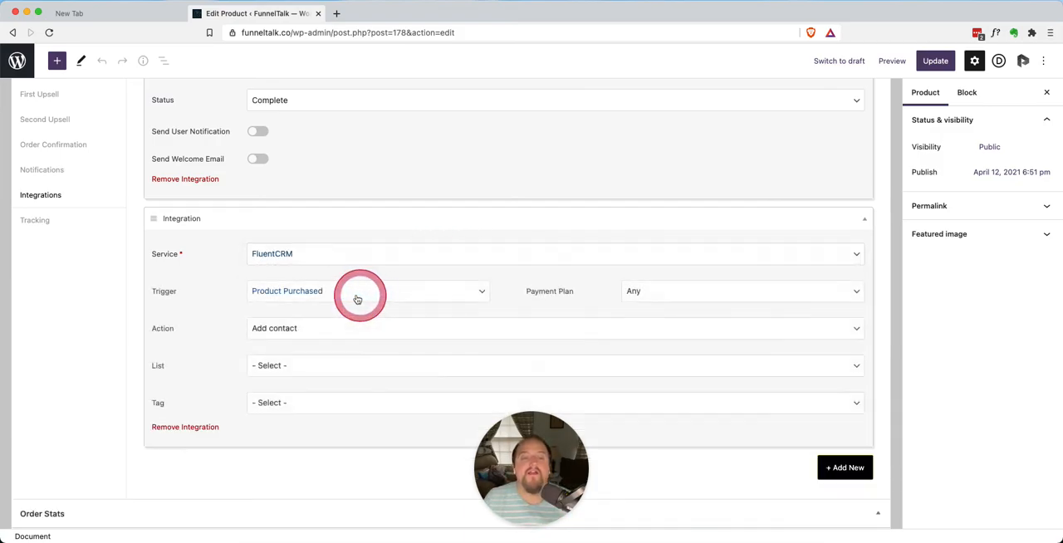
Examine the FluentCRM integration's available tags and look over both integrations without changing the selections
scroll(363, 356, up, 1)
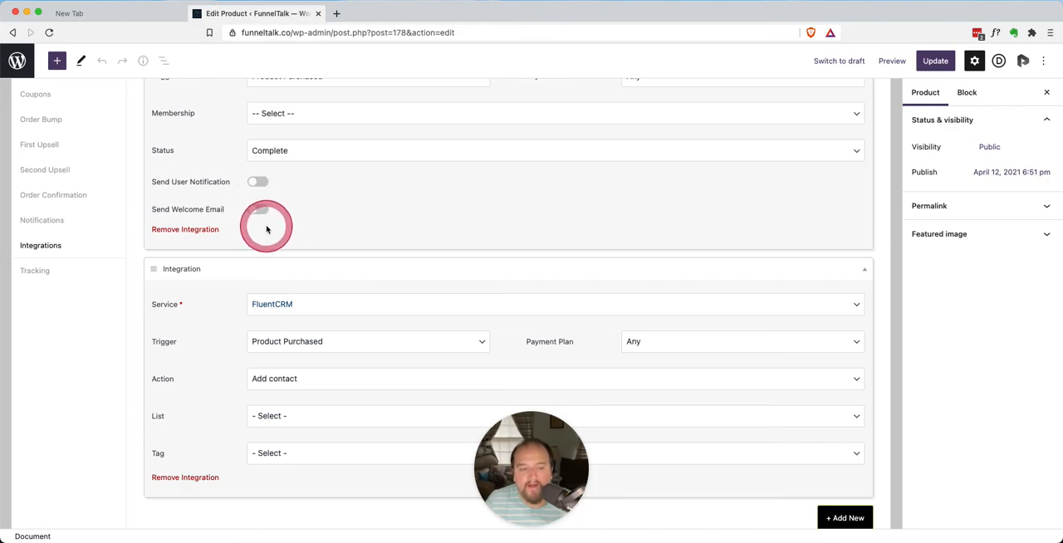
scroll(247, 341, down, 1)
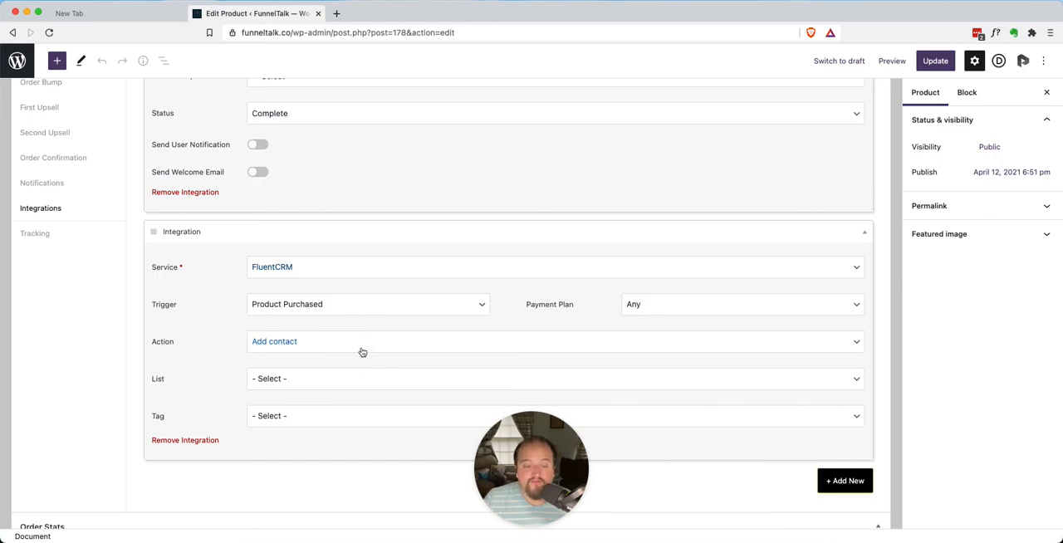
click(294, 420)
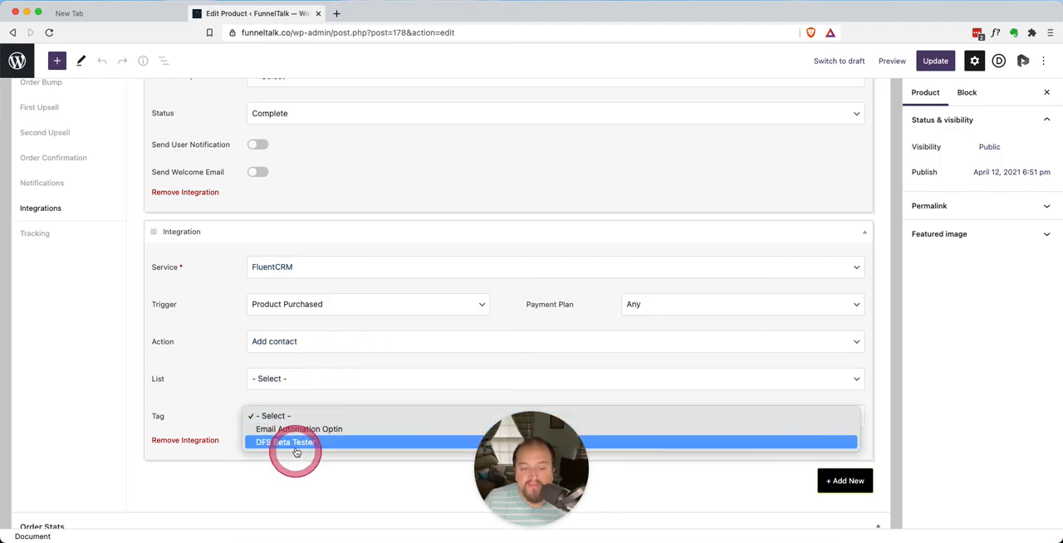
click(219, 382)
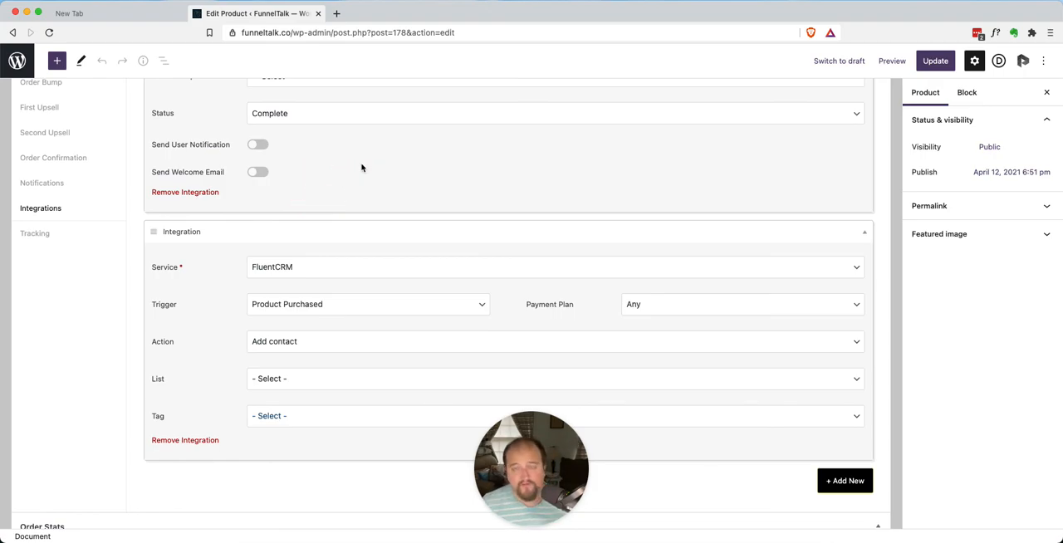
scroll(361, 168, up, 5)
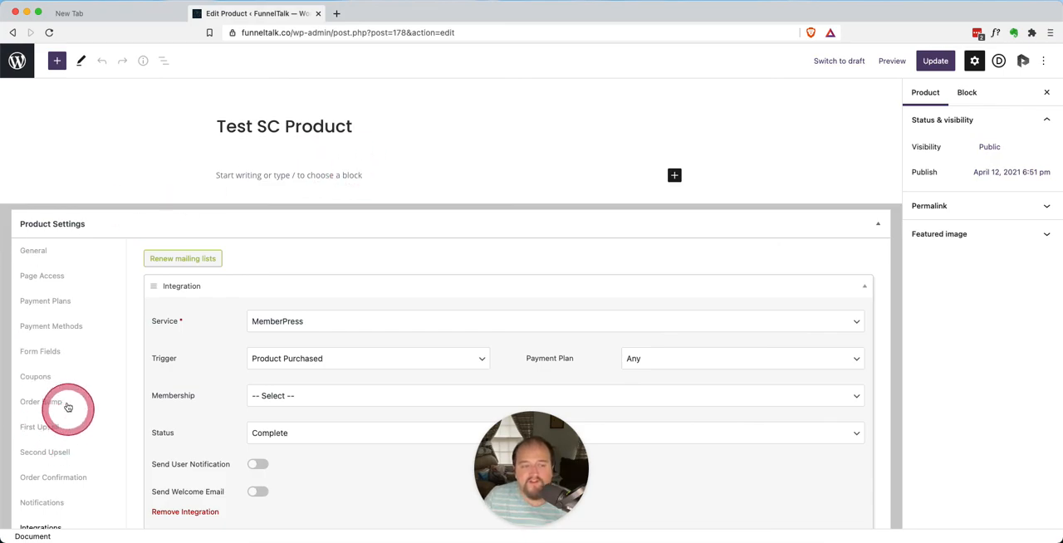
scroll(70, 437, down, 2)
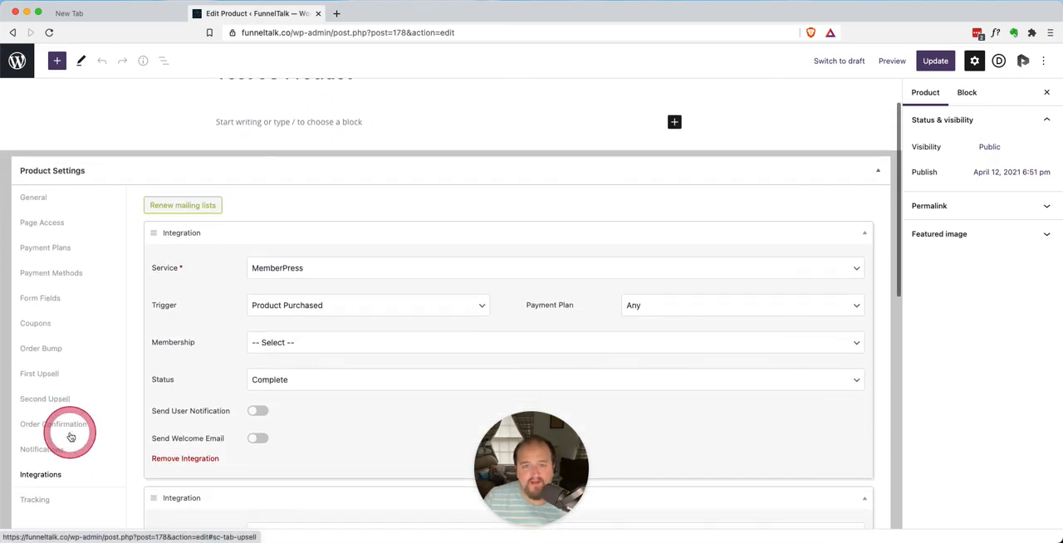